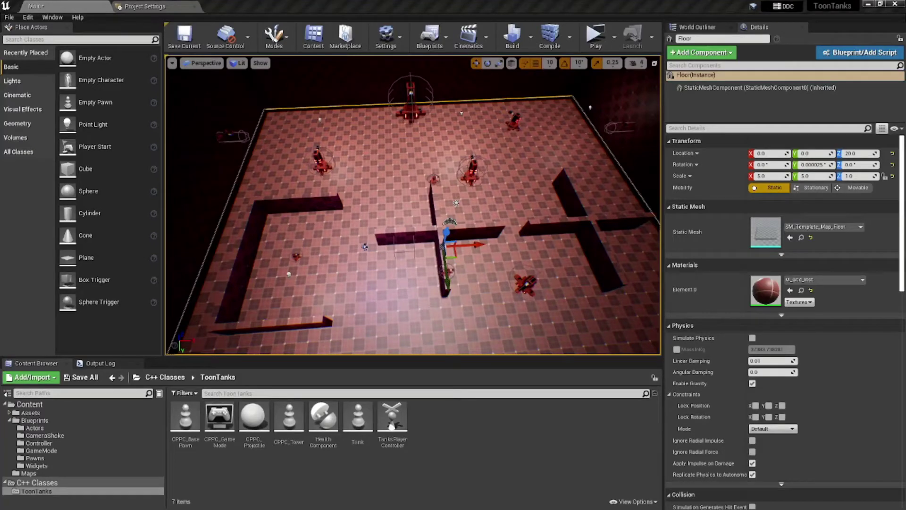
- Examine the arena's floor, walls, turrets and lights from several angles in the level viewport
mouse_move(380, 265)
right_down()
mouse_move(380, 250)
mouse_move(382, 291)
mouse_move(400, 255)
mouse_move(385, 279)
right_up()
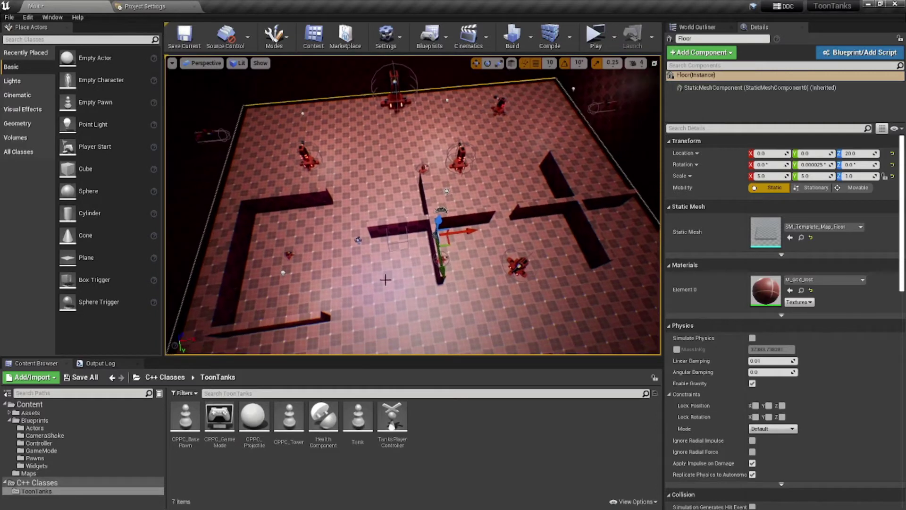
mouse_move(356, 211)
right_down()
mouse_move(356, 201)
mouse_move(356, 215)
right_up()
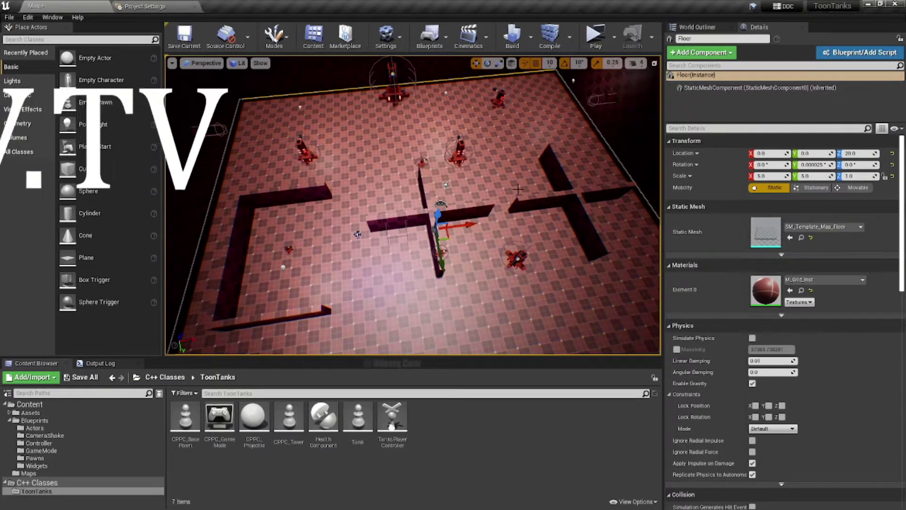
mouse_move(518, 190)
right_down()
mouse_move(515, 176)
mouse_move(505, 187)
mouse_move(510, 177)
right_up()
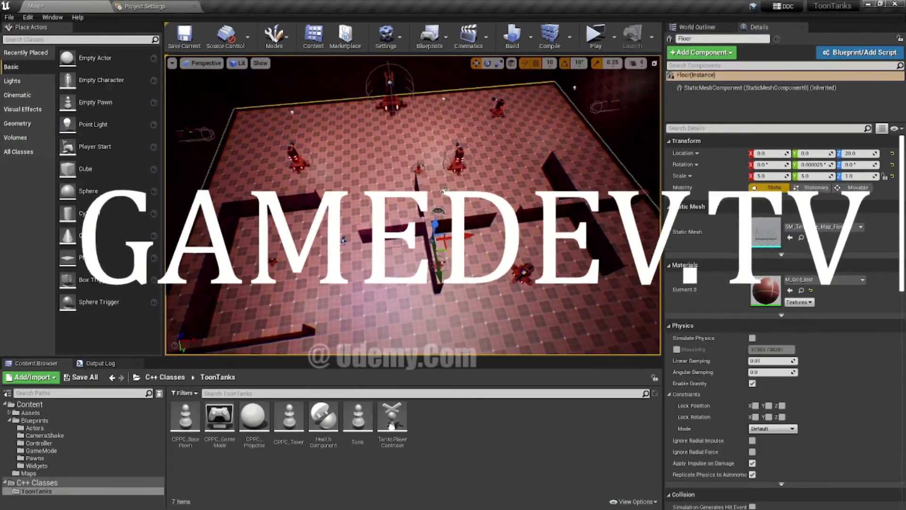
drag(443, 190, 459, 203)
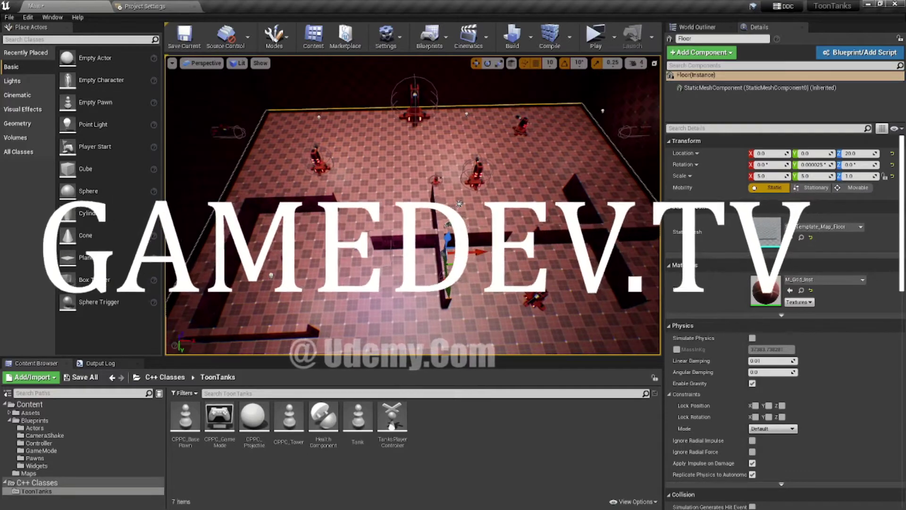
mouse_move(510, 177)
right_down()
mouse_move(524, 192)
mouse_move(504, 173)
right_up()
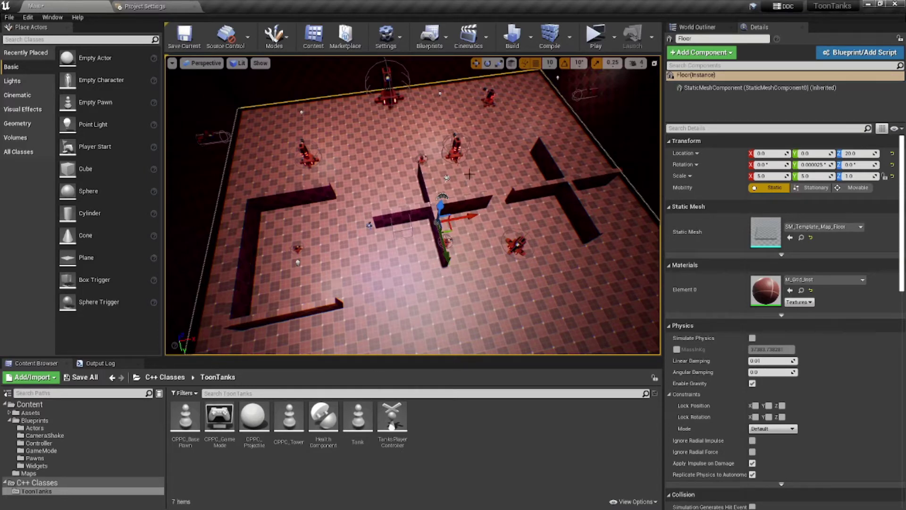
key(d)
right_drag(501, 176, 418, 171)
key(d)
right_drag(538, 170, 547, 168)
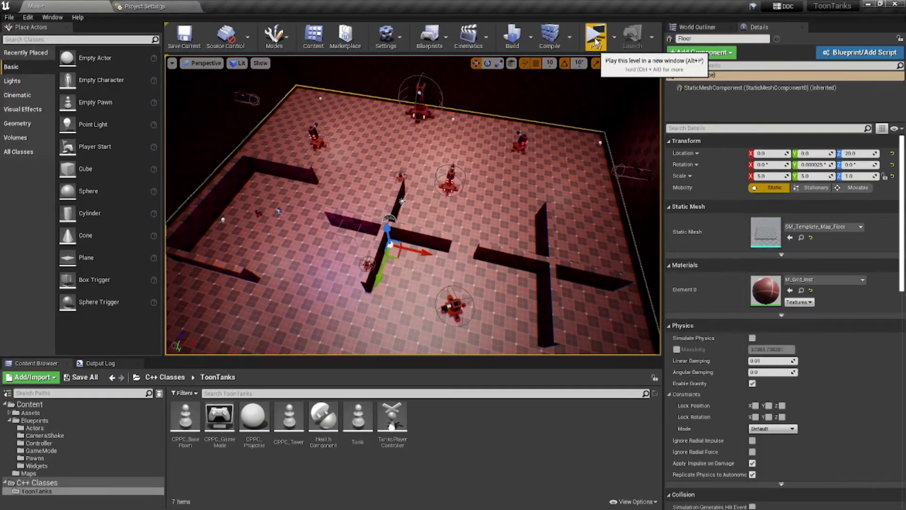
- Play the level in a new window, drive the tank out, and fire at the turret standing in the open
click(596, 42)
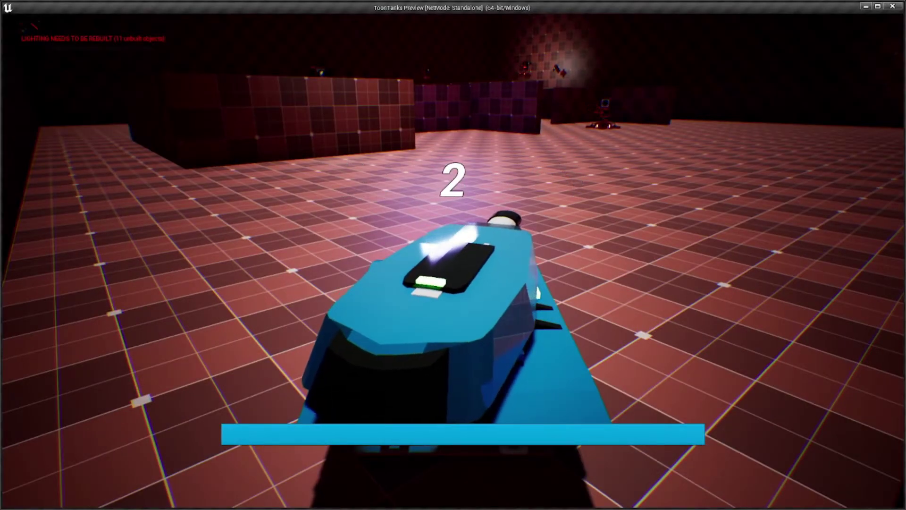
key(w)
key(d)
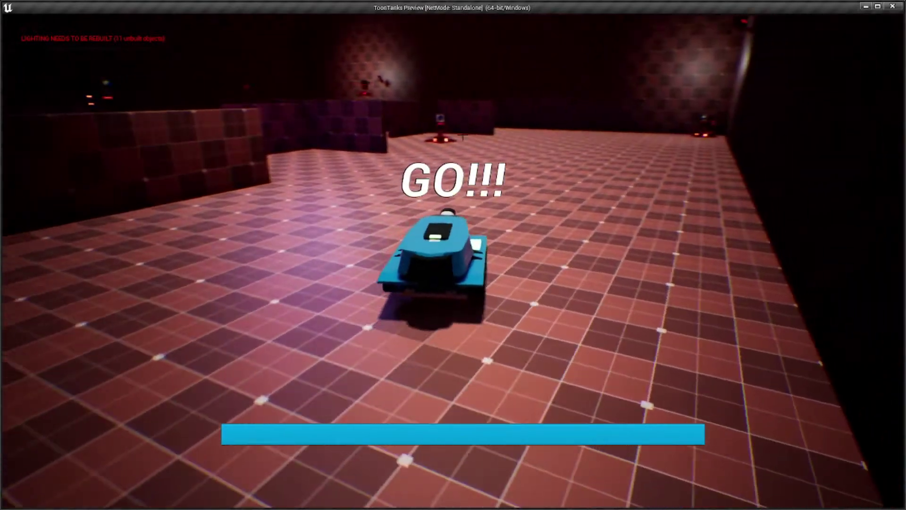
click(410, 141)
click(408, 143)
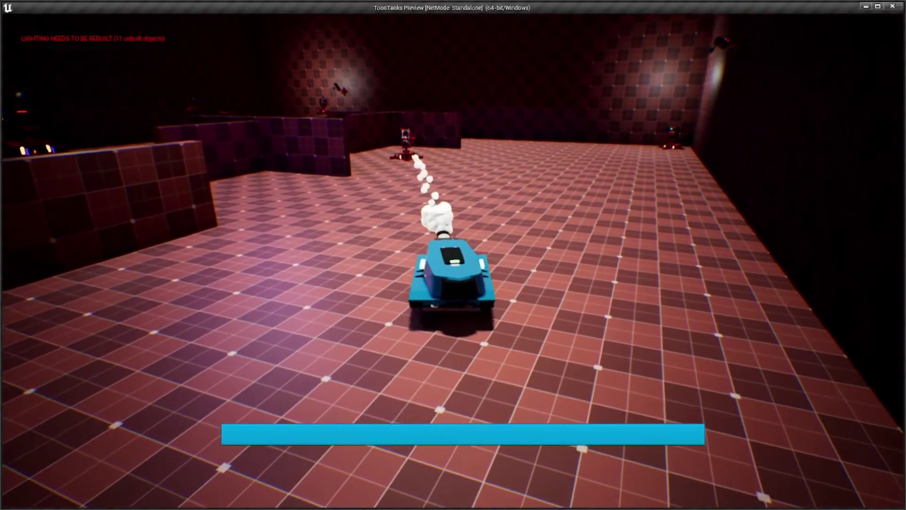
click(407, 145)
click(407, 141)
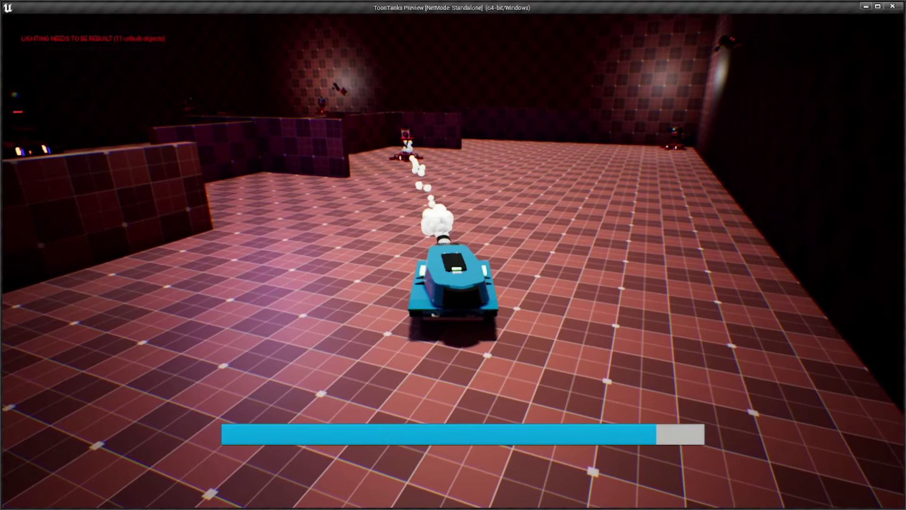
- Test the tank's movement by reversing, turning both ways and circling in the open area near its starting point
key(s)
key(a)
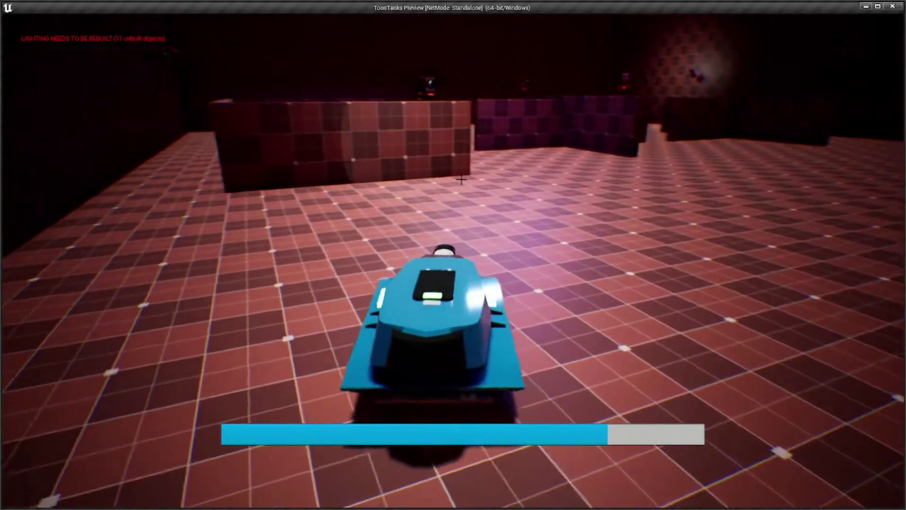
key(d)
key(w)
key(a)
key(s)
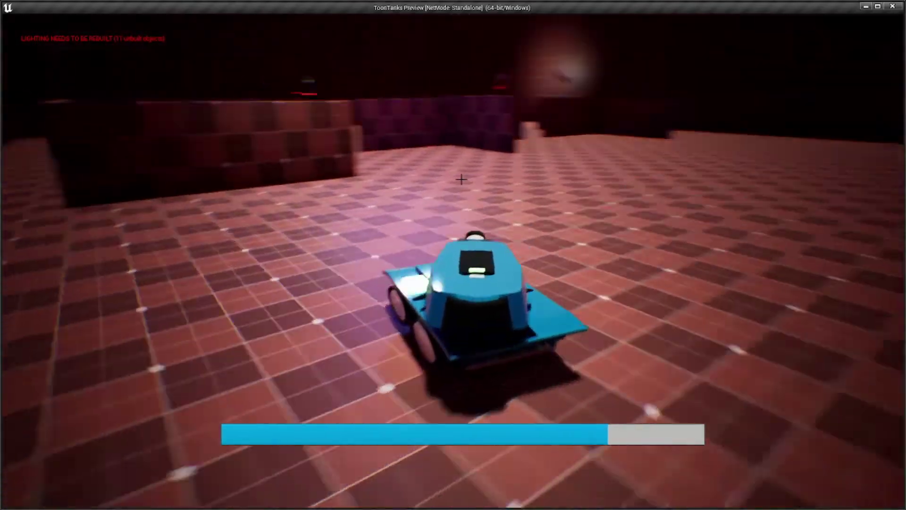
key(a)
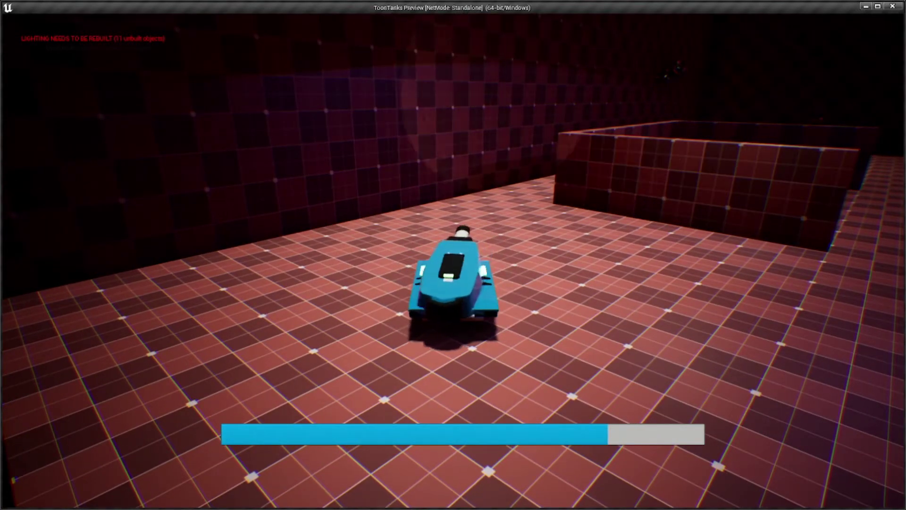
key(d)
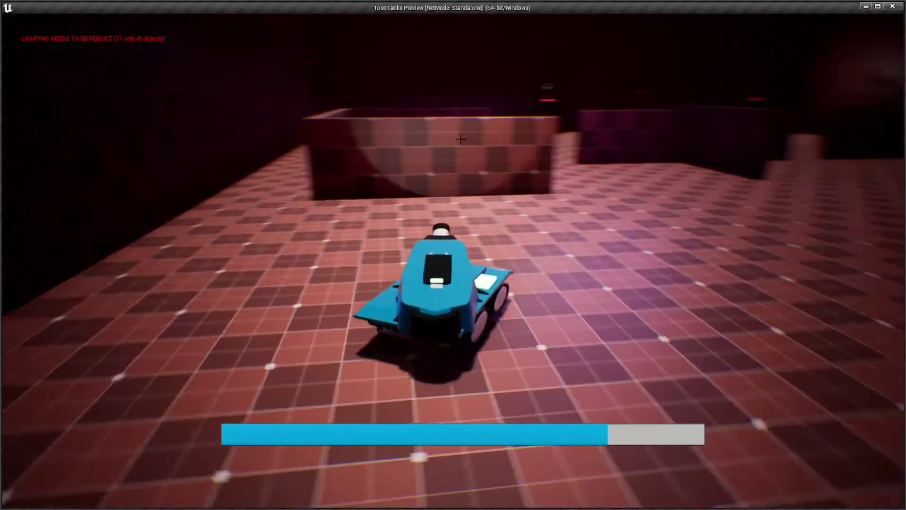
key(w)
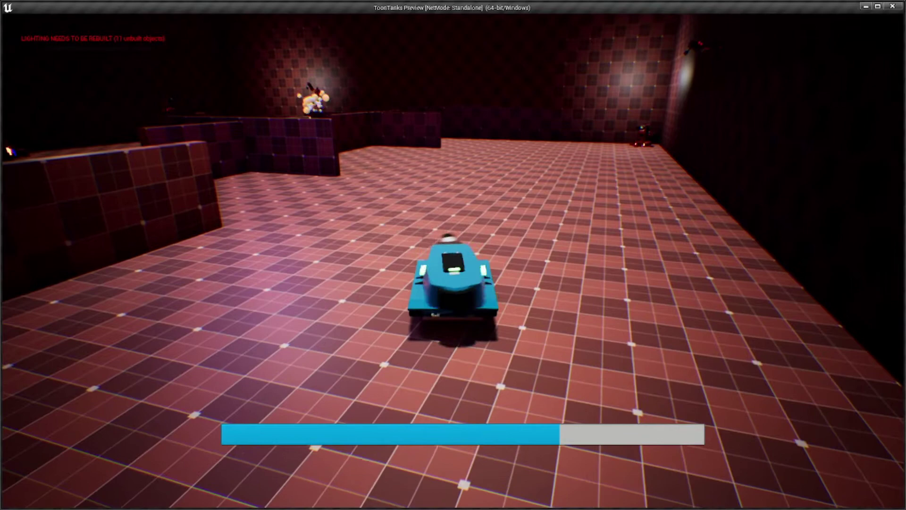
- Drive the tank toward the long outer wall and test-fire shots across the arena, including one high at the wall
key(d)
key(w)
click(641, 39)
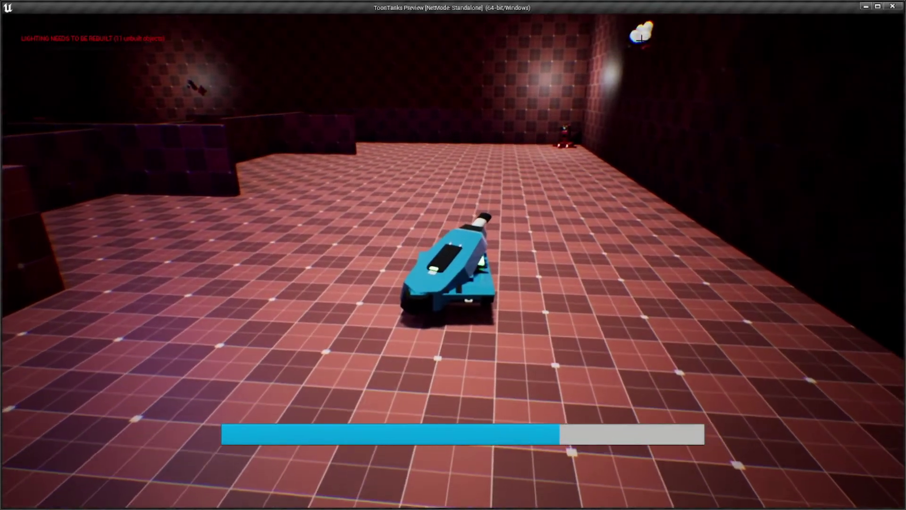
key(a)
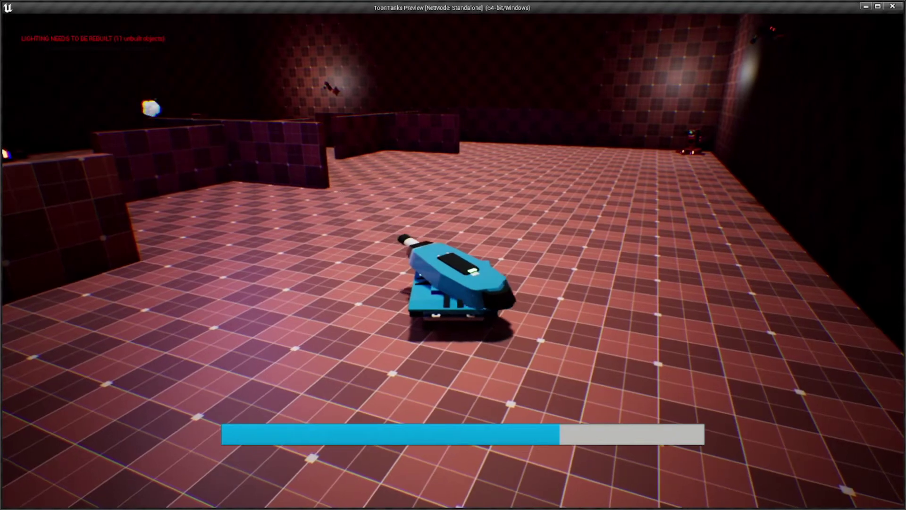
key(d)
click(488, 156)
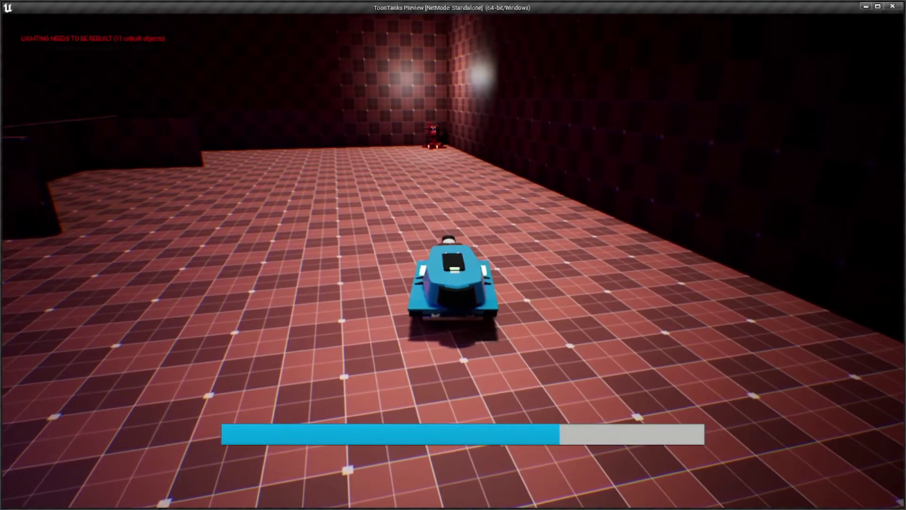
- Turn the tank slightly and fire repeatedly at the turret in the arena's far corner
key(a)
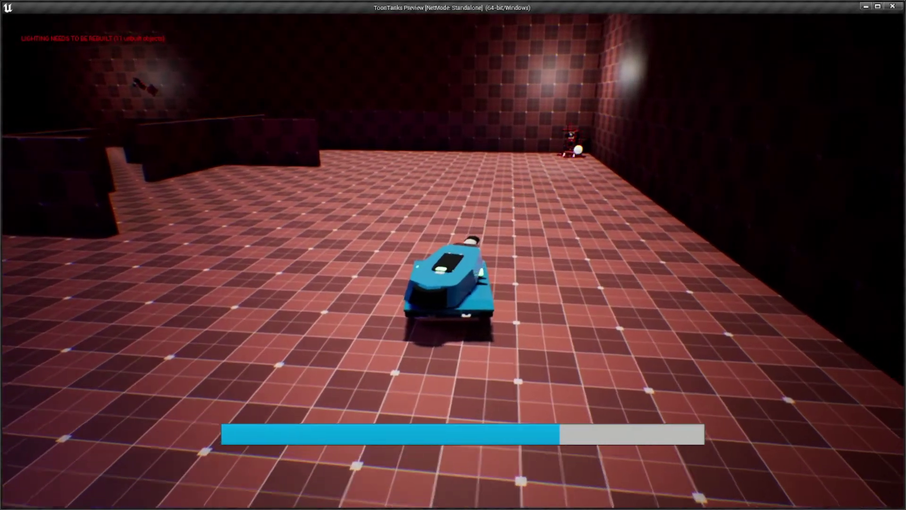
click(572, 141)
click(572, 141)
click(571, 142)
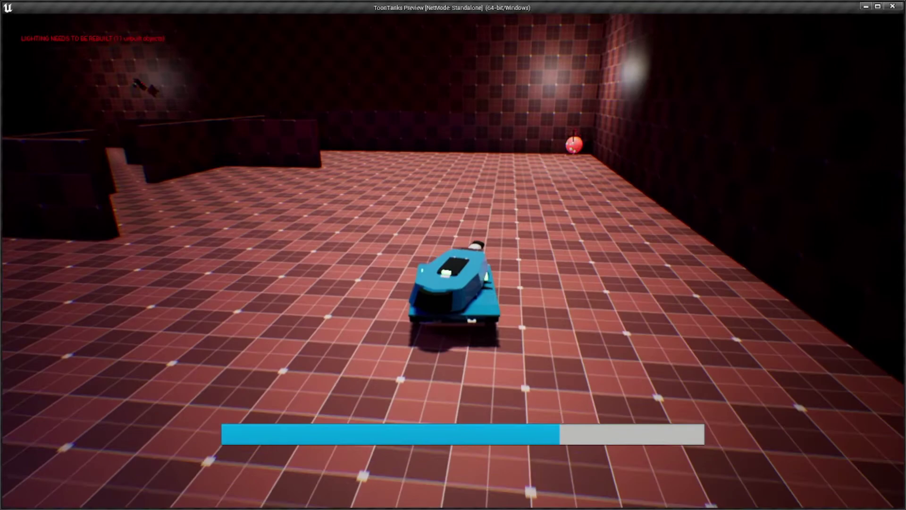
click(572, 142)
- Drive the tank across the arena to the gap between the two cross-shaped wall groups
key(w)
key(a)
key(w)
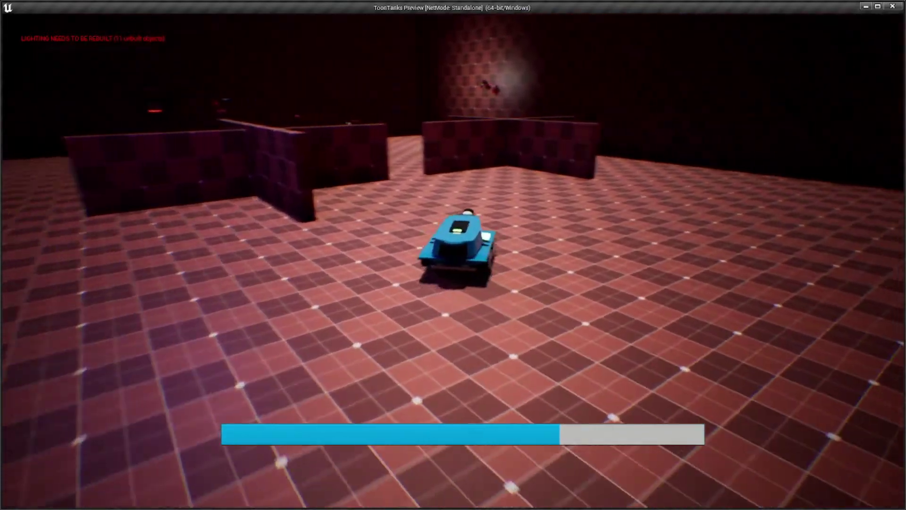
key(d)
key(a)
key(w)
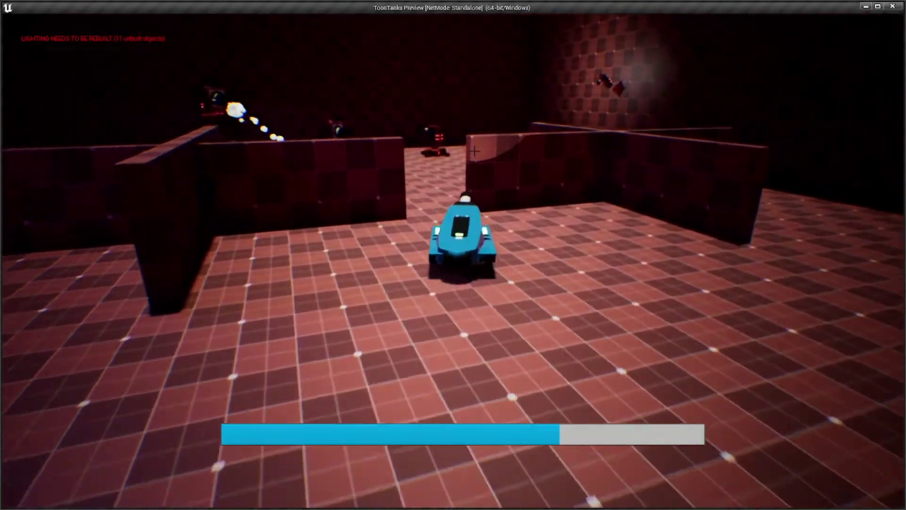
- Back away from the gap, realign the tank with it, and fire at the turrets behind the walls
key(a)
key(s)
key(a)
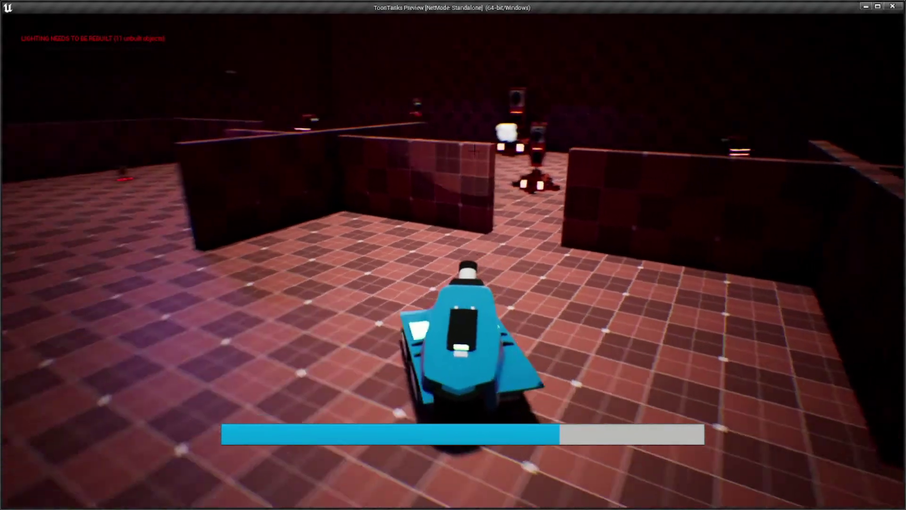
key(d)
key(w)
key(w)
click(446, 152)
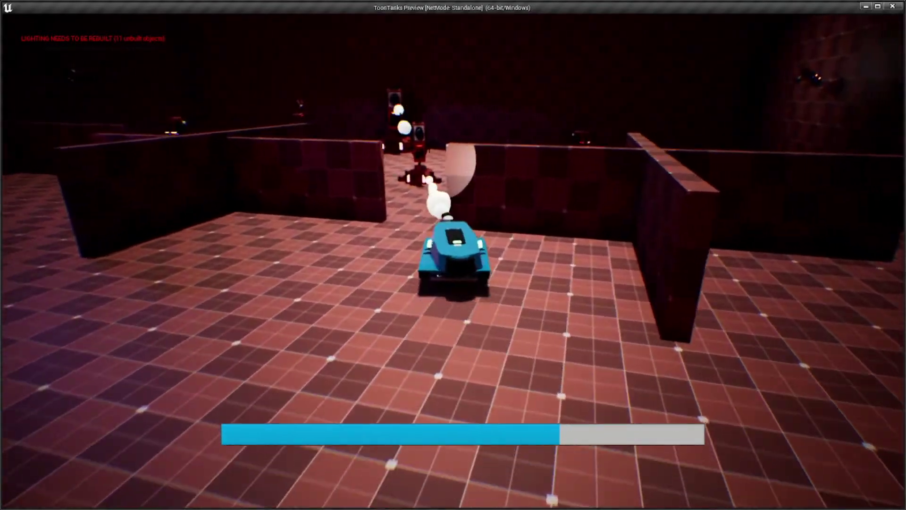
- Keep manoeuvring the tank in front of the gap under turret fire to test the losing condition
key(a)
key(s)
key(d)
key(w)
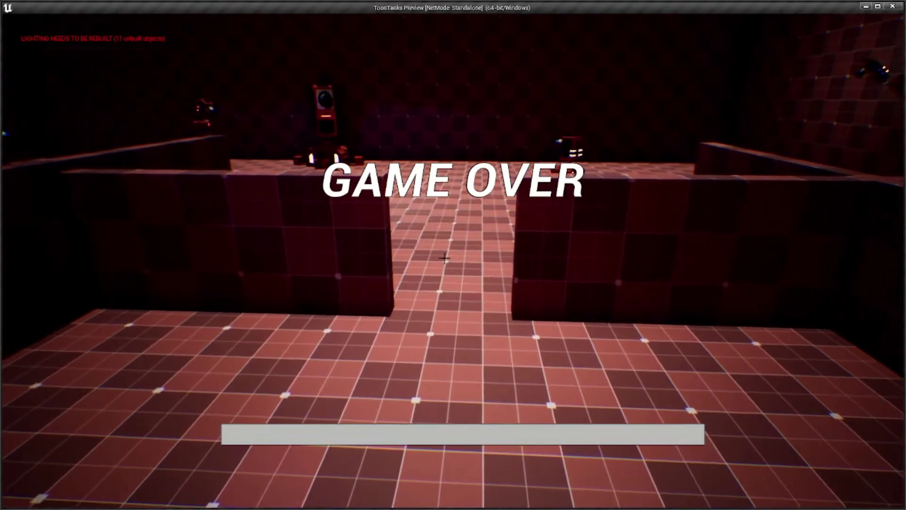
- Play the level again, drive the tank out of its starting area, and shoot the nearest turret beside the walls
click(592, 33)
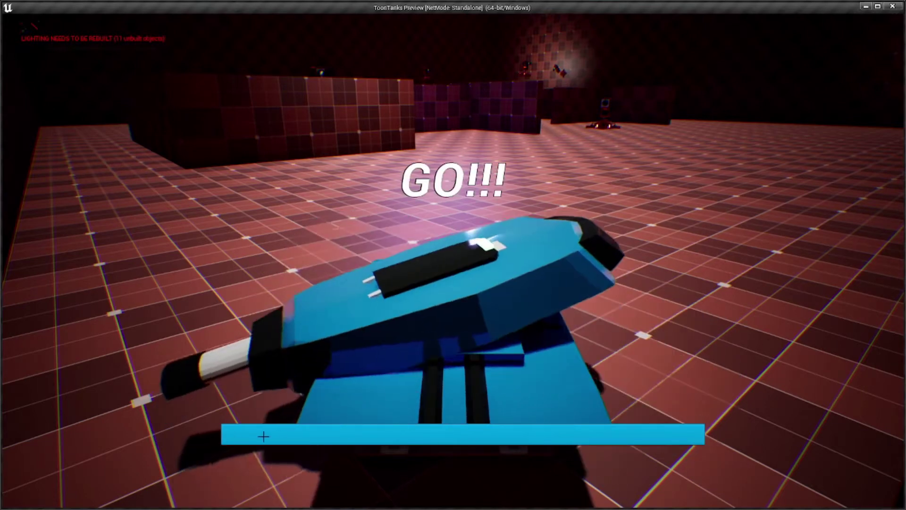
key(w)
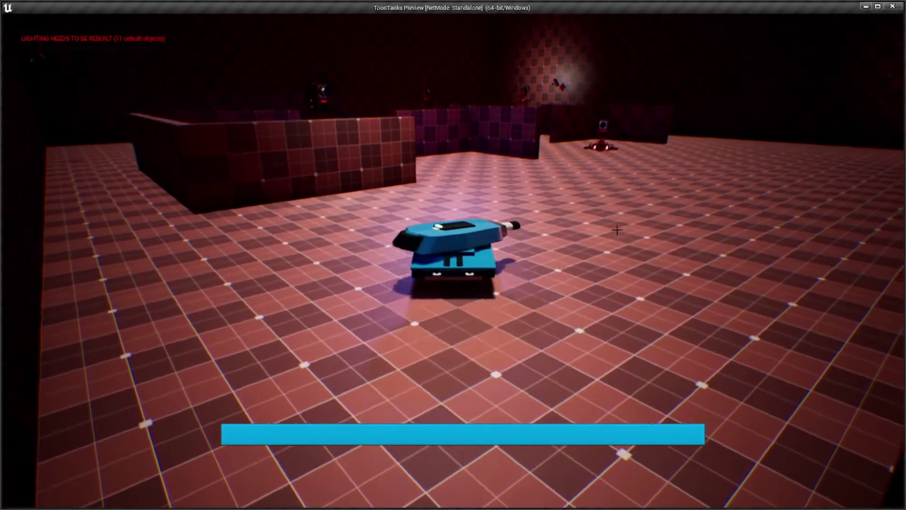
key(d)
key(a)
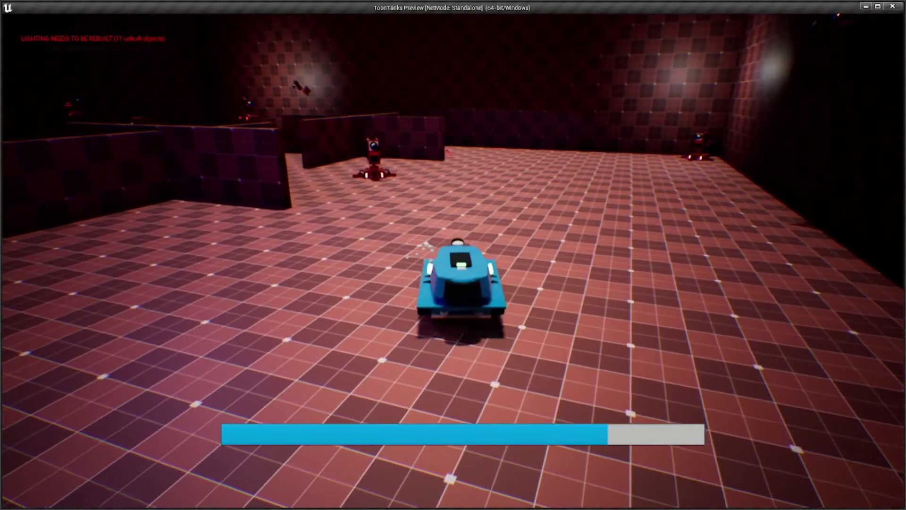
click(427, 246)
key(s)
click(376, 142)
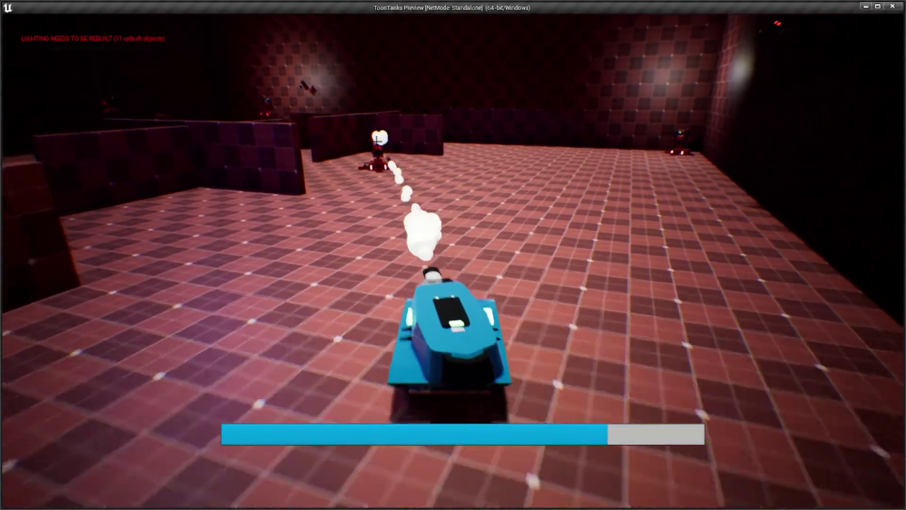
click(388, 139)
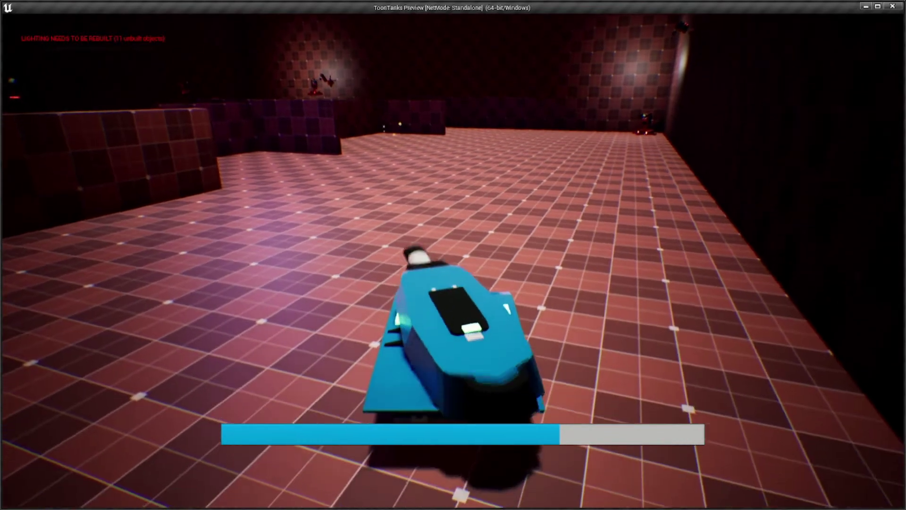
- Fire at the turret behind the purple wall, then turn and drive toward the turret in the far corner
click(316, 78)
click(309, 73)
key(d)
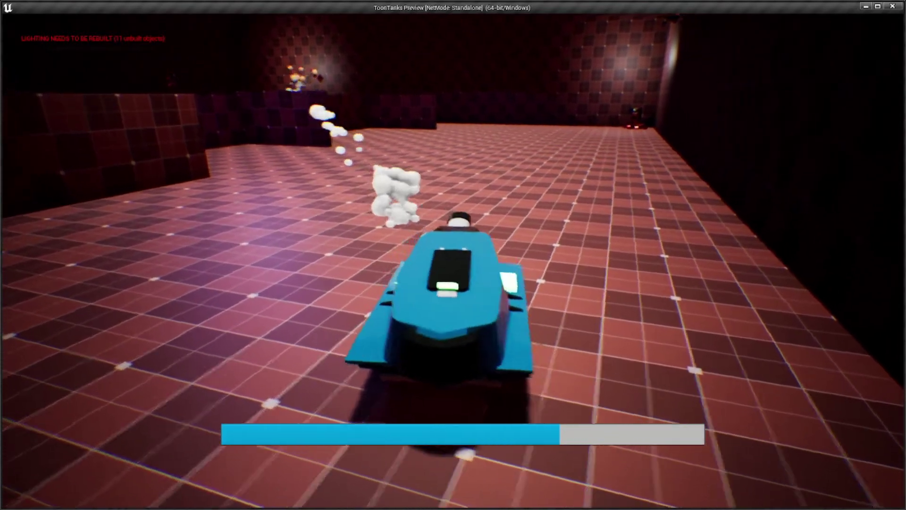
key(w)
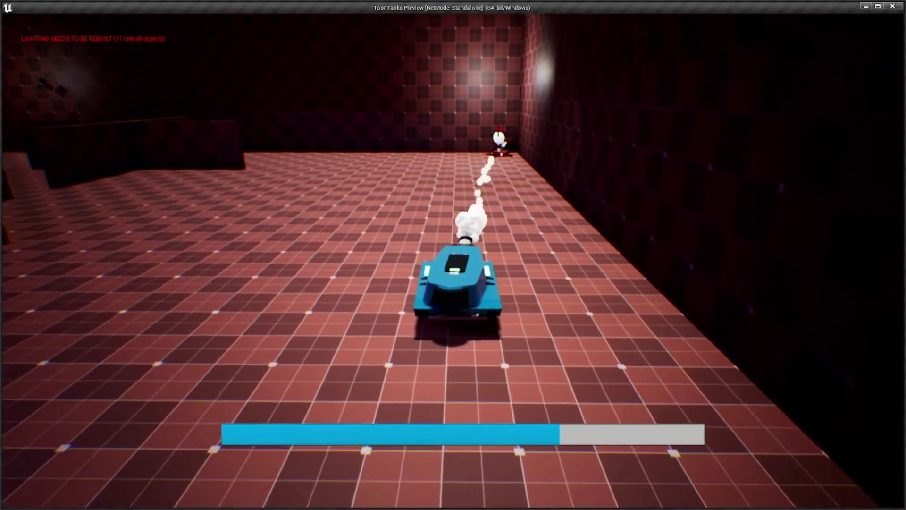
- Turn the tank around and drive it back across the arena toward the outer wall beside the walled enclosure
key(a)
key(a)
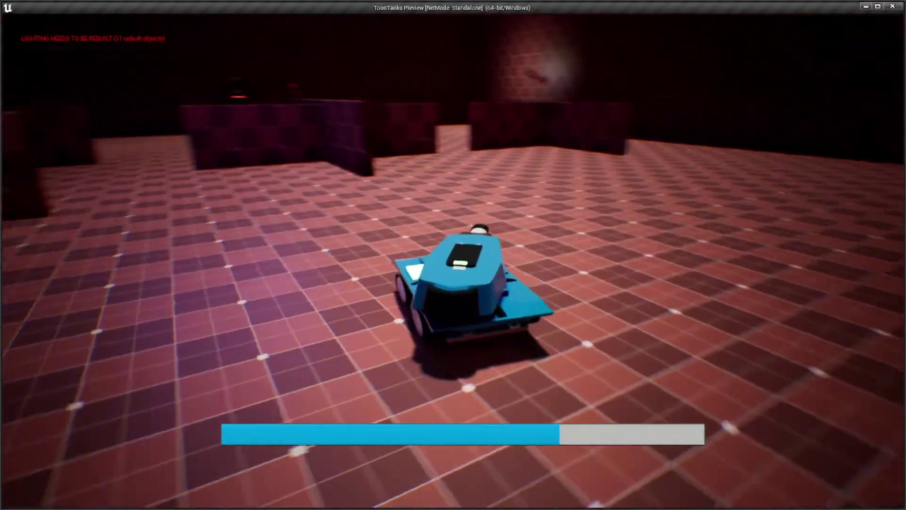
key(a)
key(w)
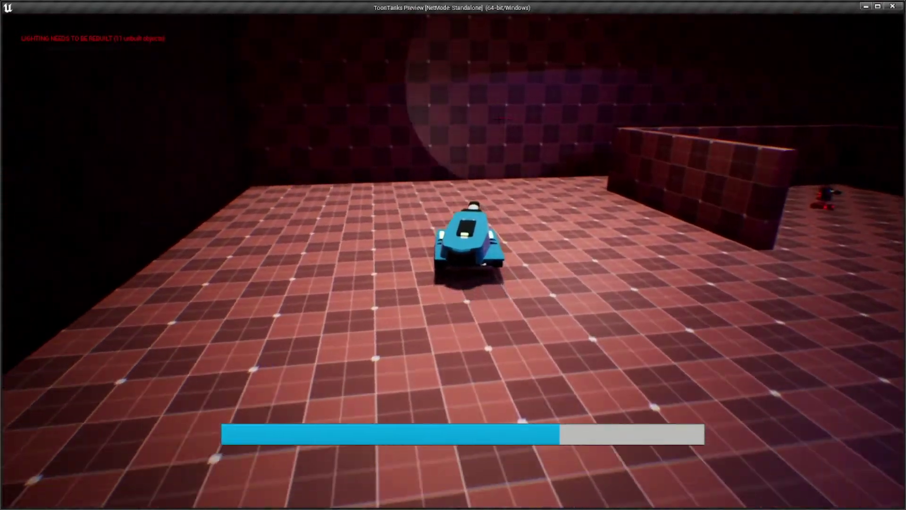
key(a)
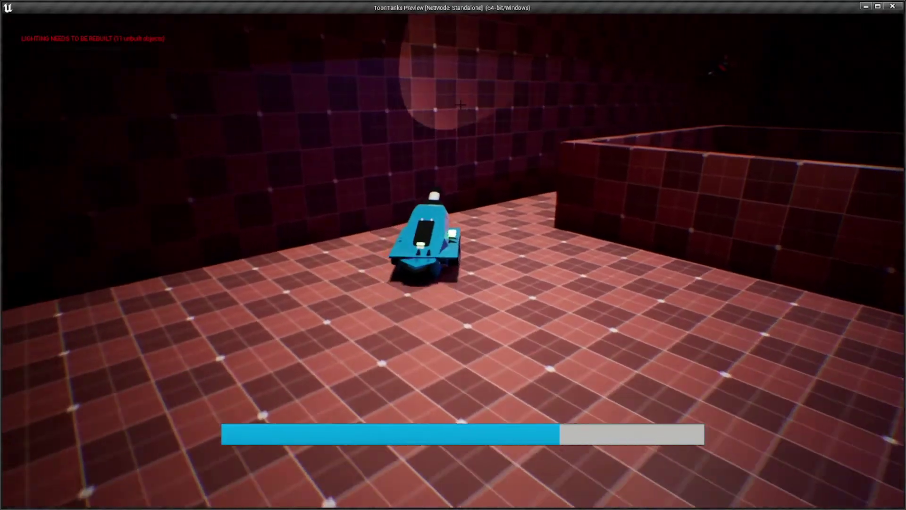
- Shoot the turret at the end of the outer-wall corridor, then cross the open floor and fire at the turret in the purple walls' gap
key(a)
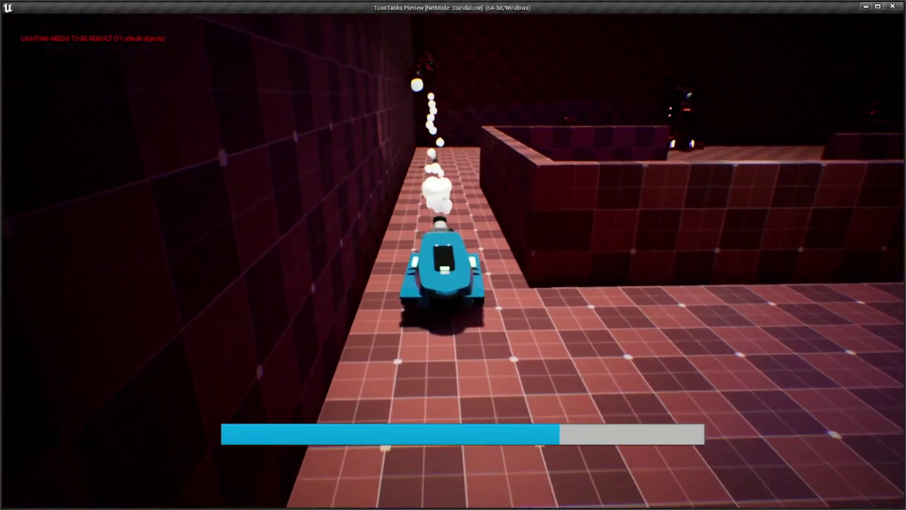
key(a)
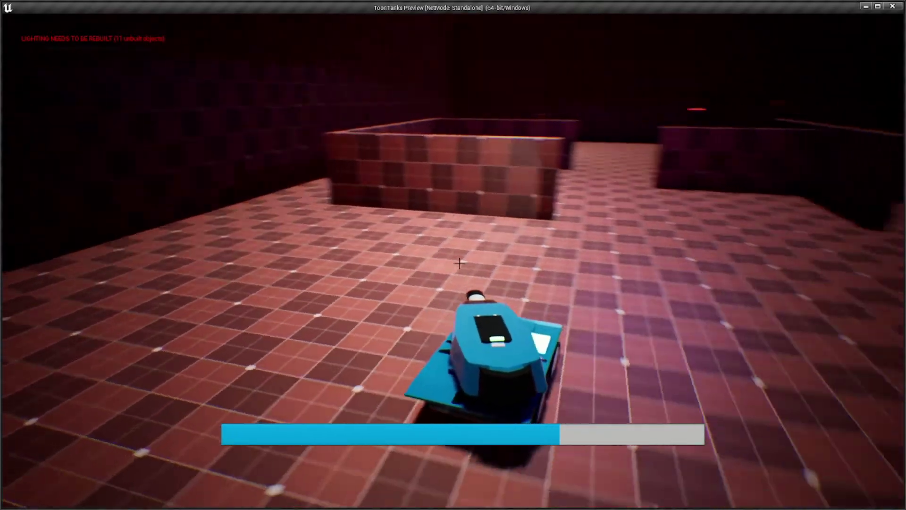
key(w)
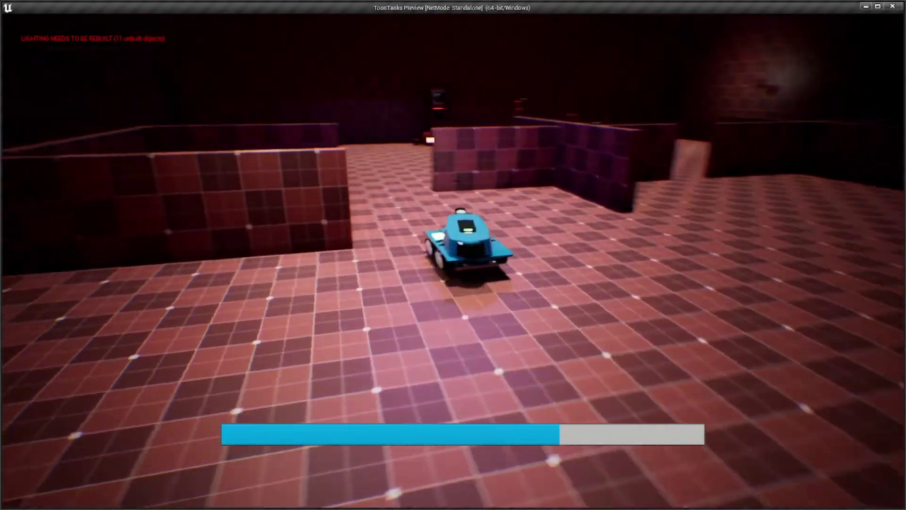
key(d)
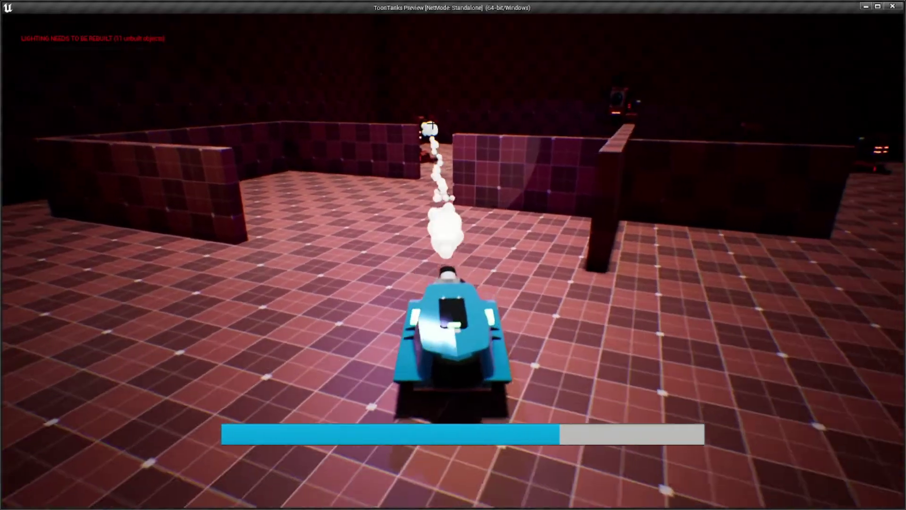
- Turn toward the gap between the dark walls and fire through it at the nearer turrets
key(d)
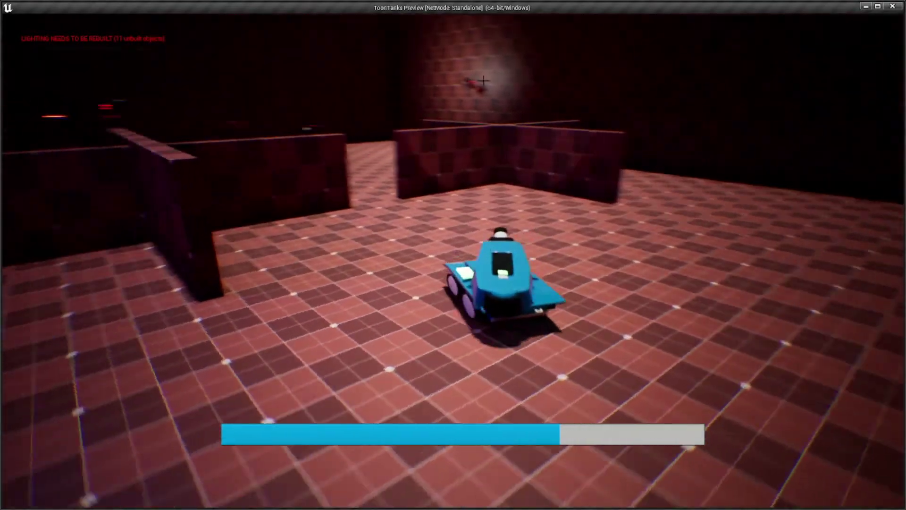
click(524, 81)
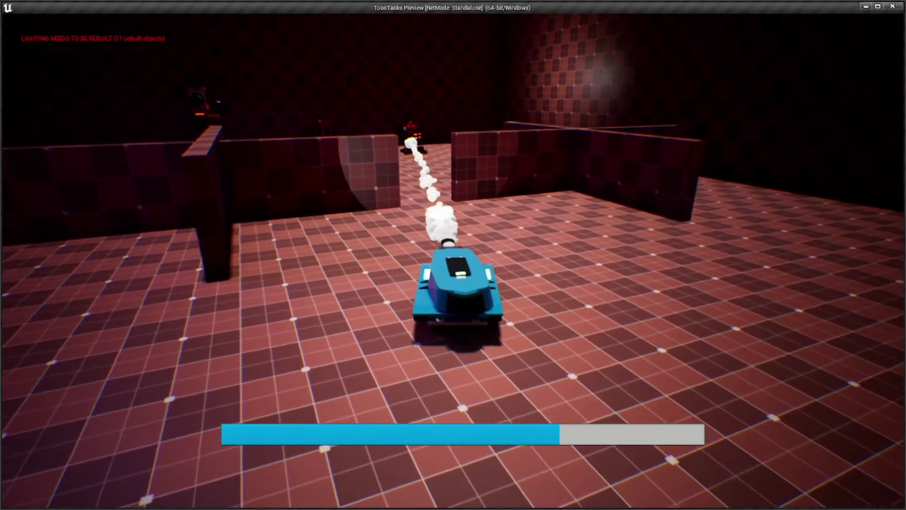
key(a)
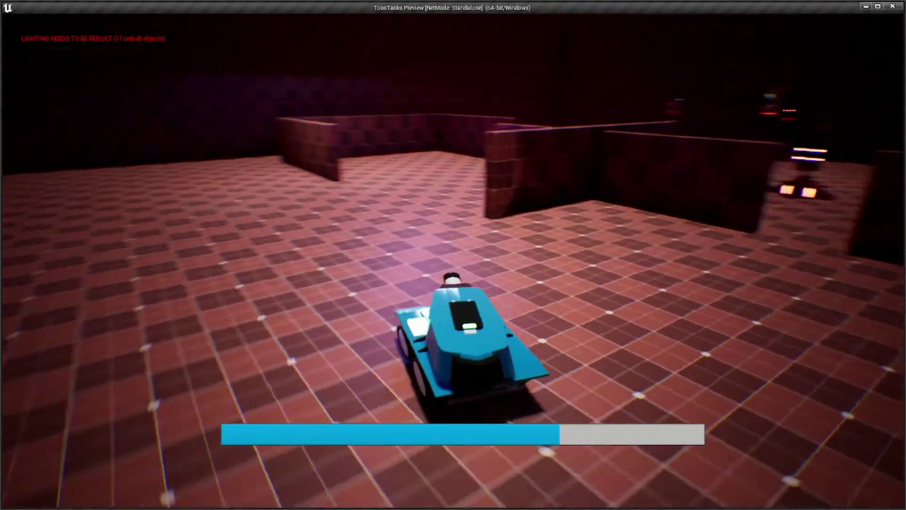
key(w)
key(d)
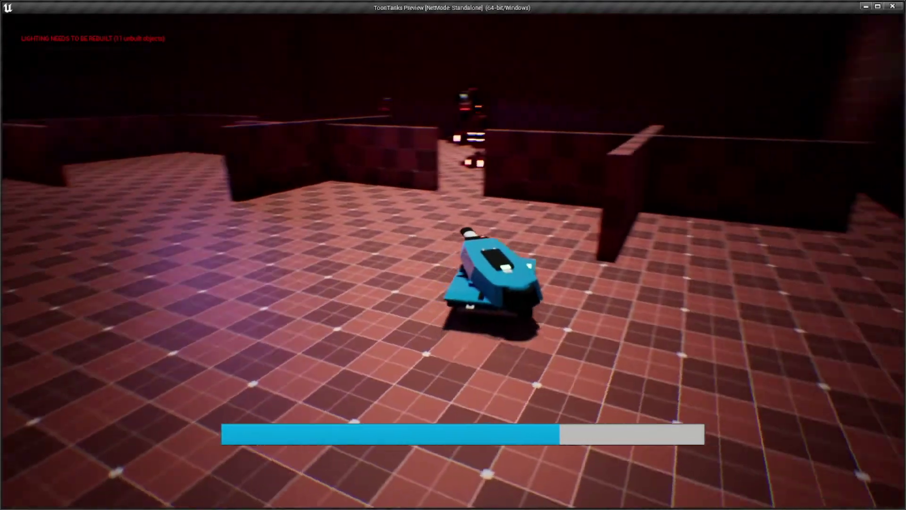
key(a)
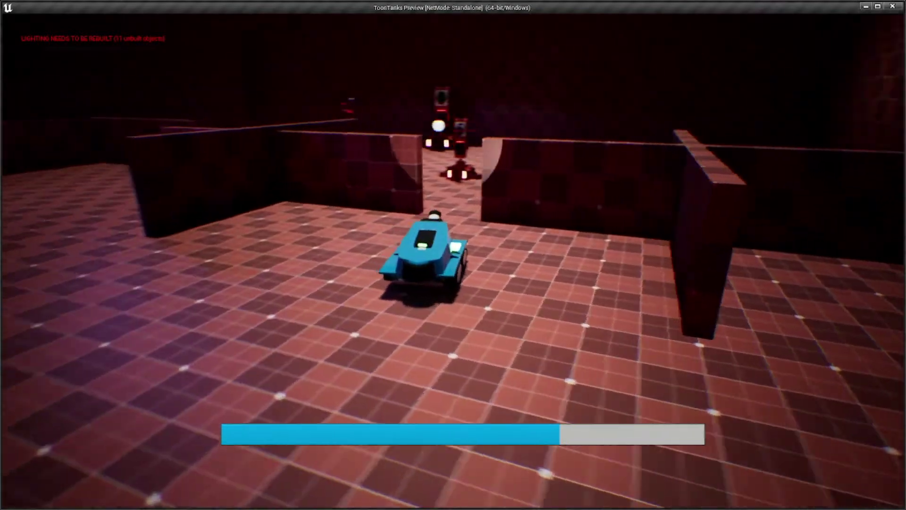
click(433, 181)
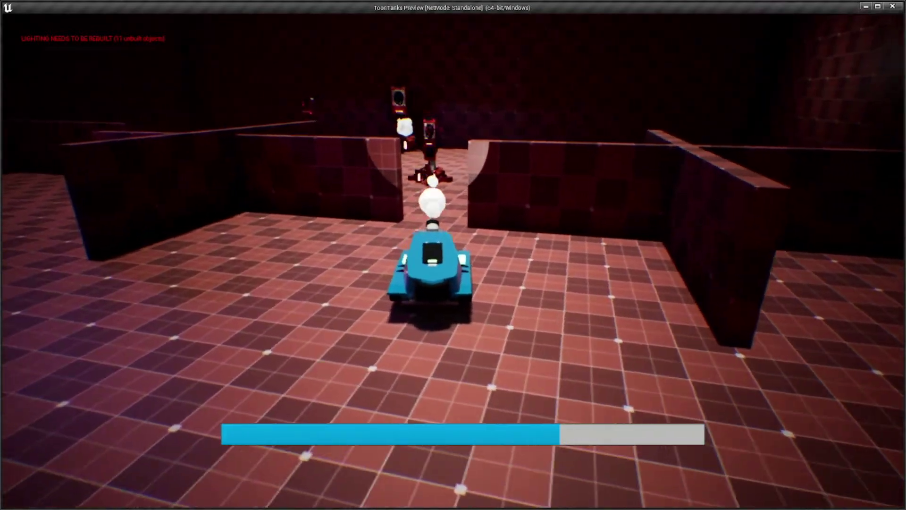
- Back the tank away from the gap, realign it, and shoot the last turret beyond it to test the winning condition
key(s)
key(a)
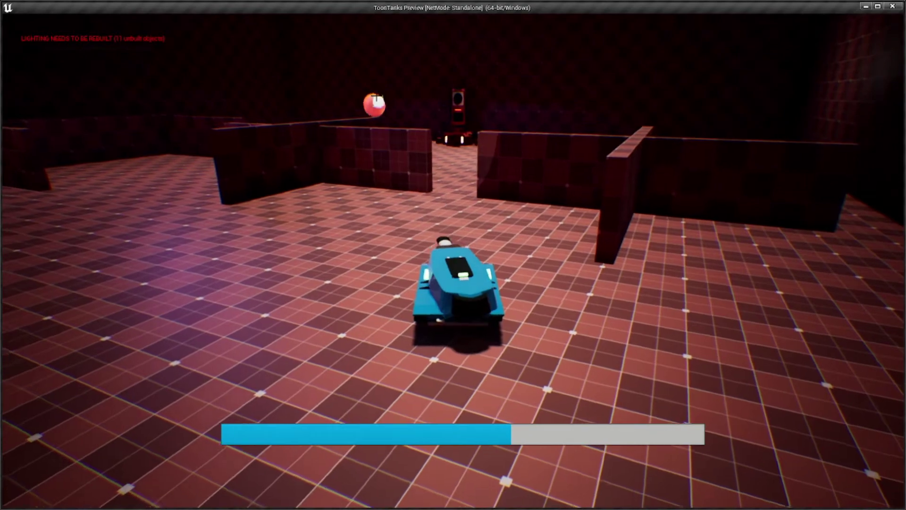
key(d)
key(a)
key(w)
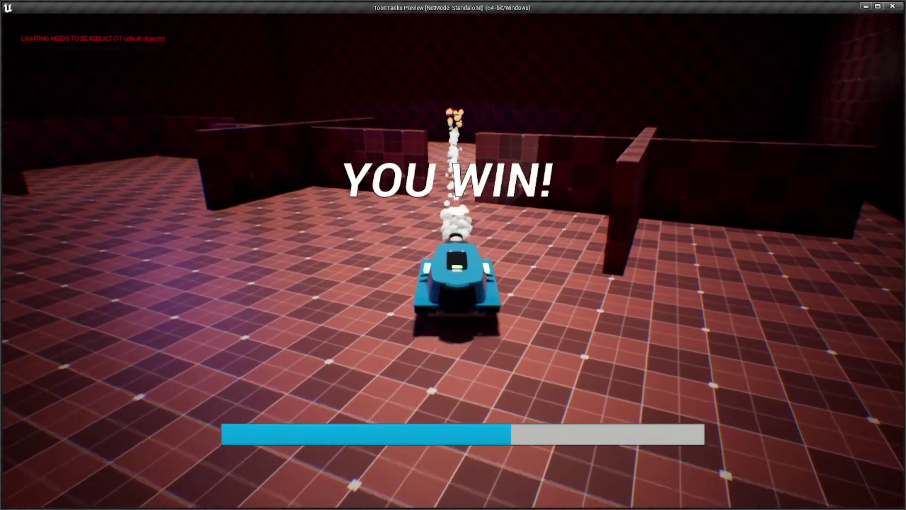
- Drive the tank through the gap and turn it around on the open floor beyond to check movement after the win
key(w)
key(a)
key(a)
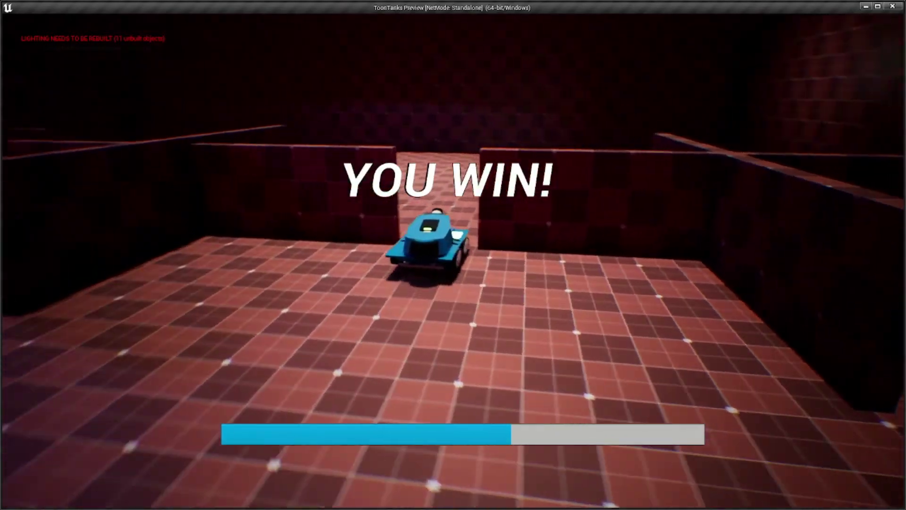
key(w)
key(a)
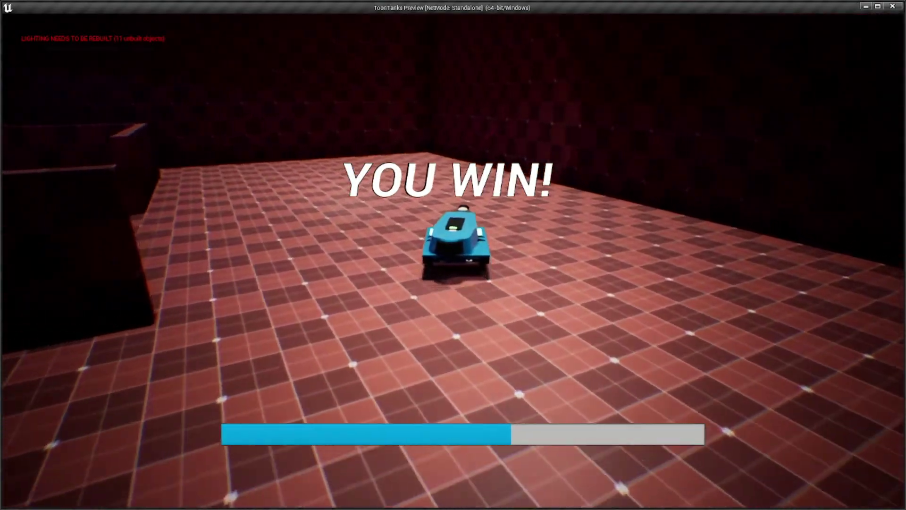
key(a)
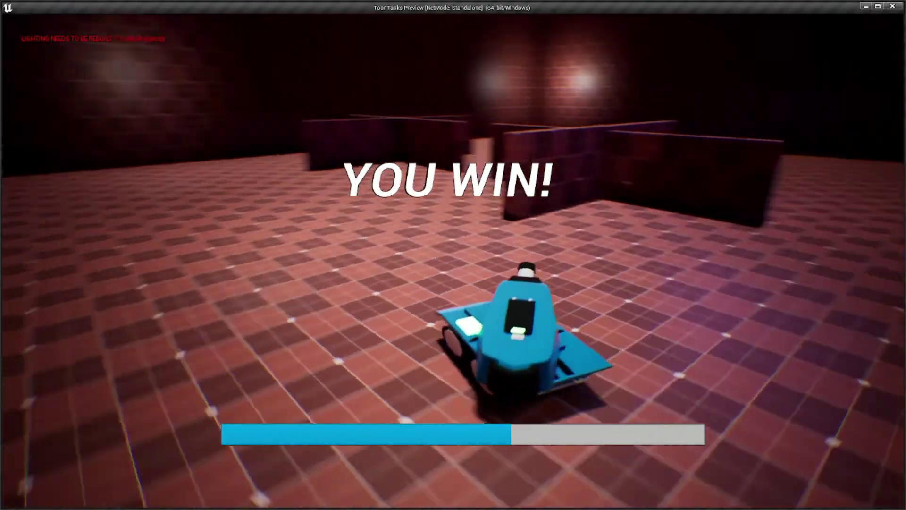
- Drive the tank beside the outer wall, then between the inner walls toward the lit corner while aiming the turret sideways
key(w)
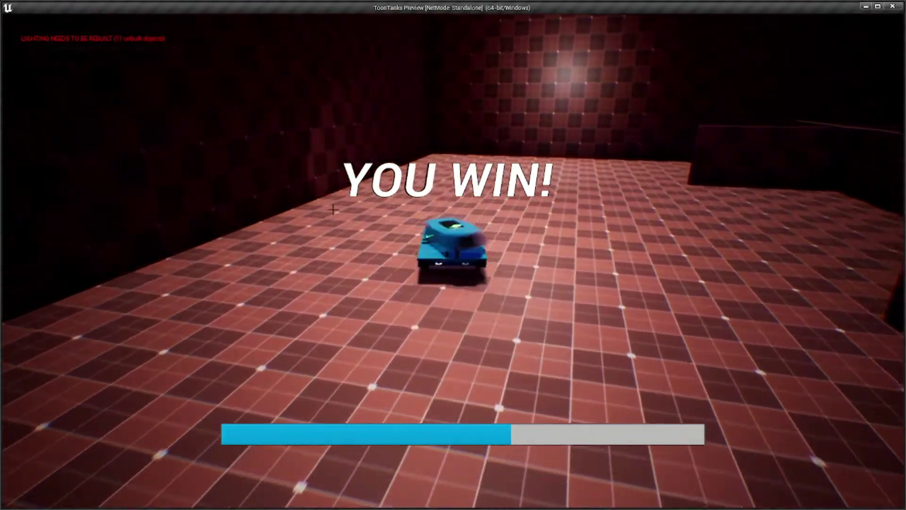
key(d)
key(d)
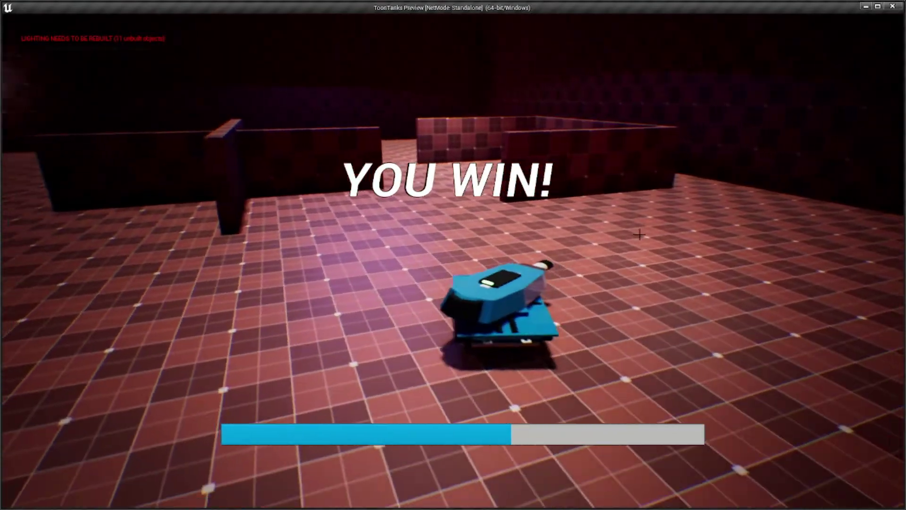
key(a)
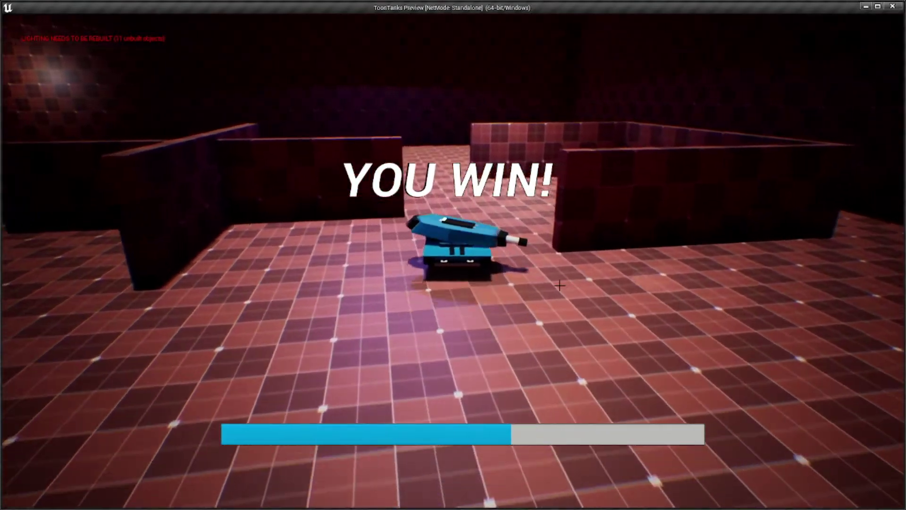
key(a)
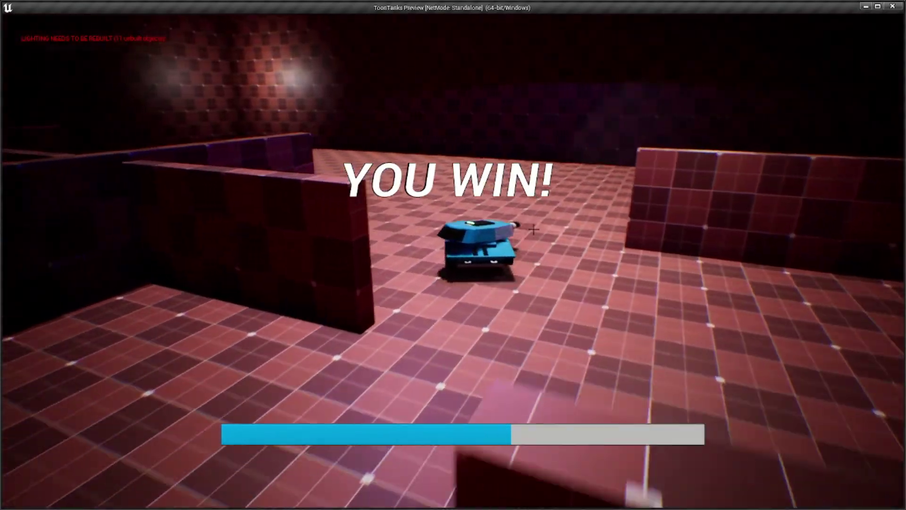
key(w)
key(a)
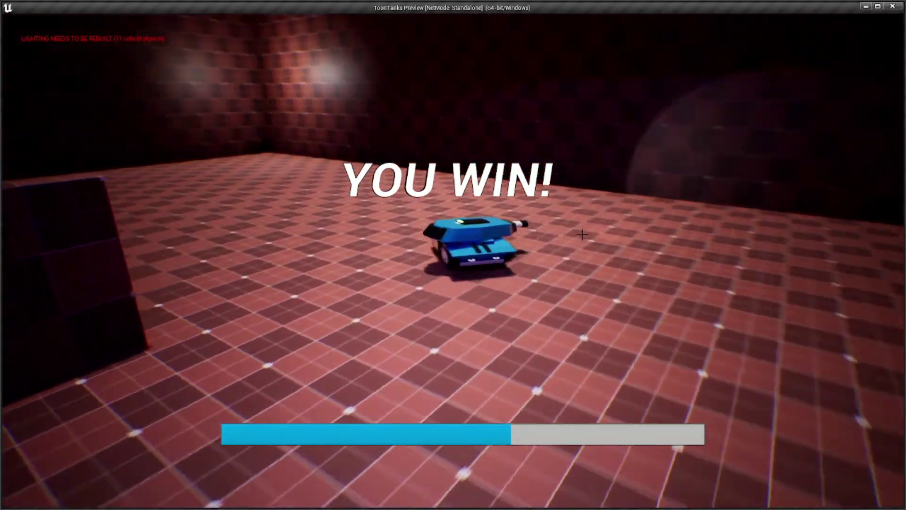
- Reverse and turn the tank on the open floor, swinging its turret to aim behind it
key(s)
key(a)
key(s)
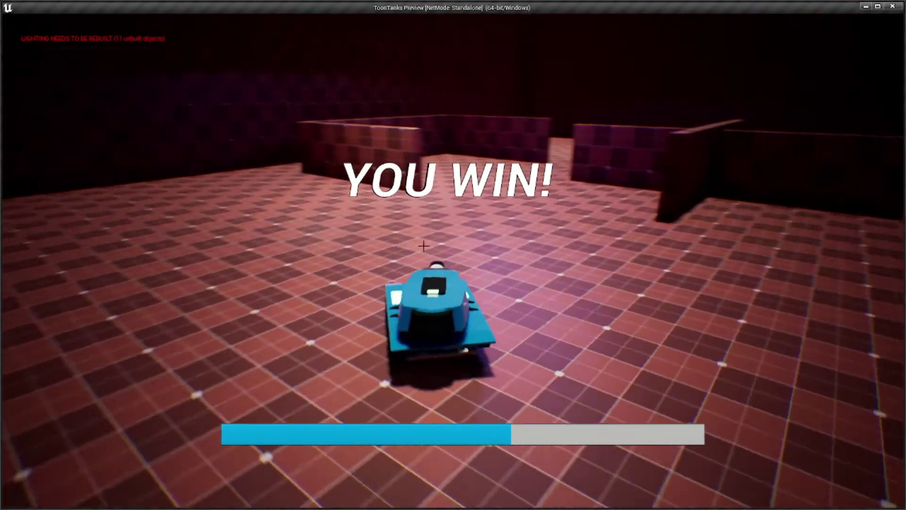
key(a)
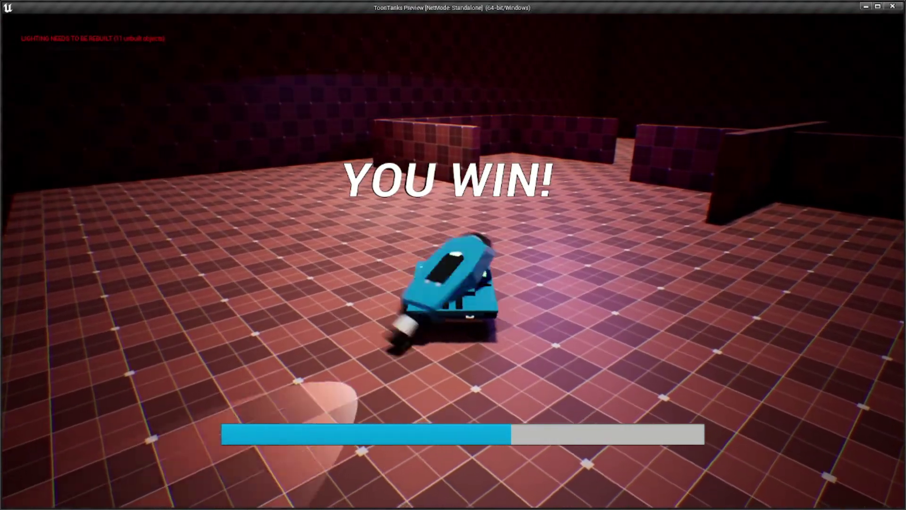
key(w)
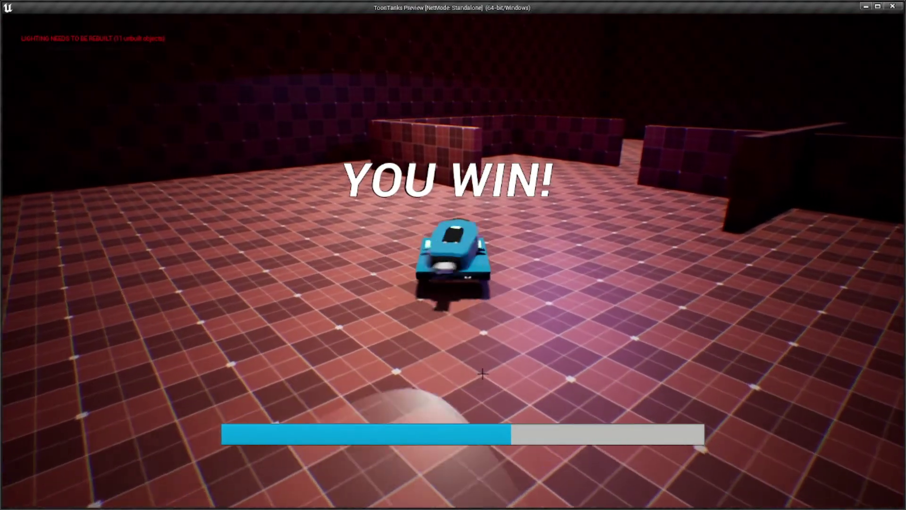